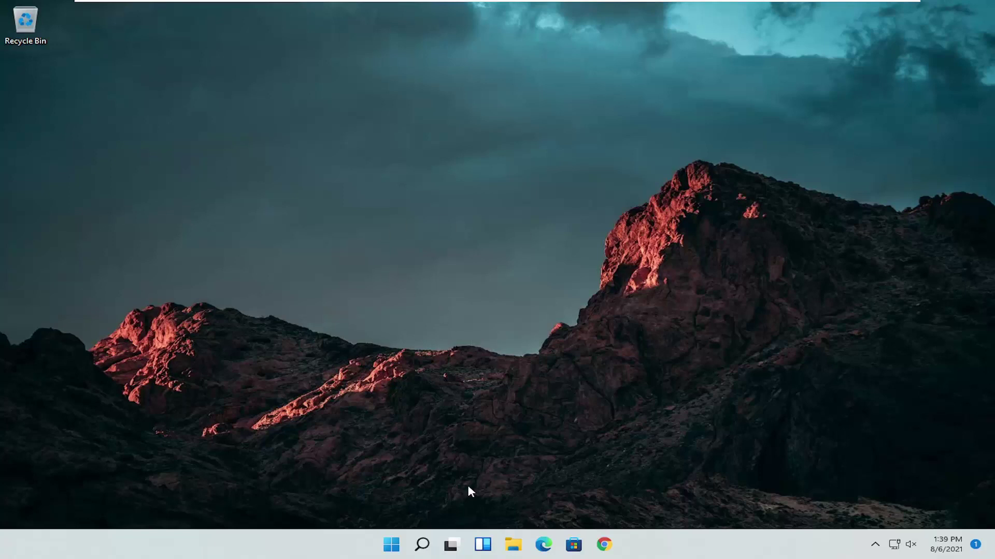
Search for "control panel", open Control Panel and show its items as large icons
left_click(422, 545)
type("c")
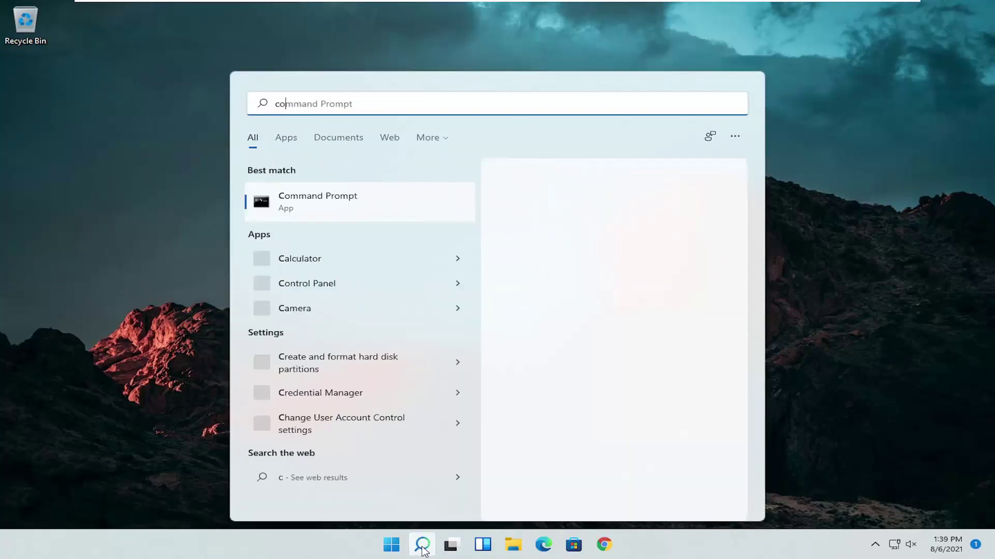
type("ontrol panel")
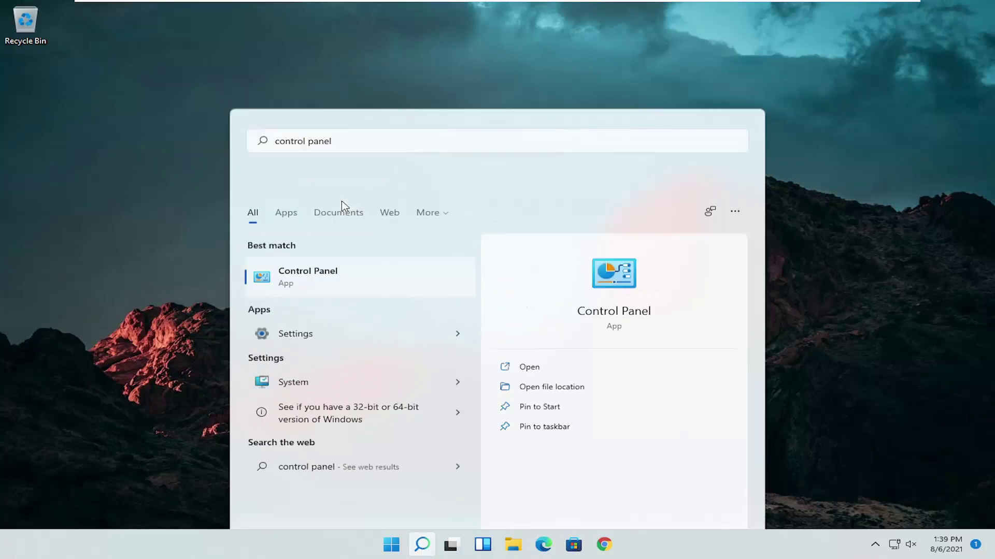
left_click(341, 203)
left_click(709, 158)
left_click(733, 193)
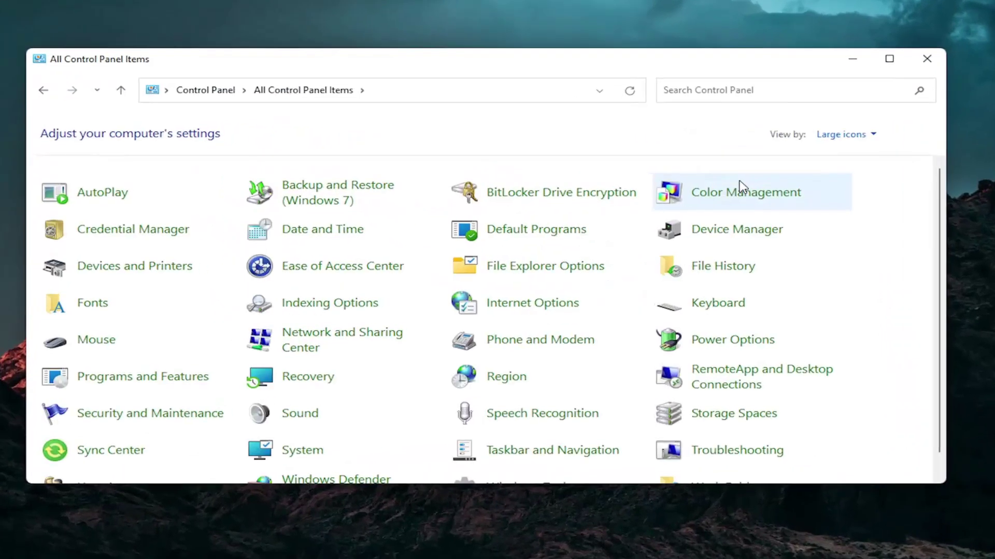
View the Mouse Properties button settings, including ClickLock, without changing them, and close Control Panel
left_click(95, 346)
left_click_drag(228, 78, 518, 101)
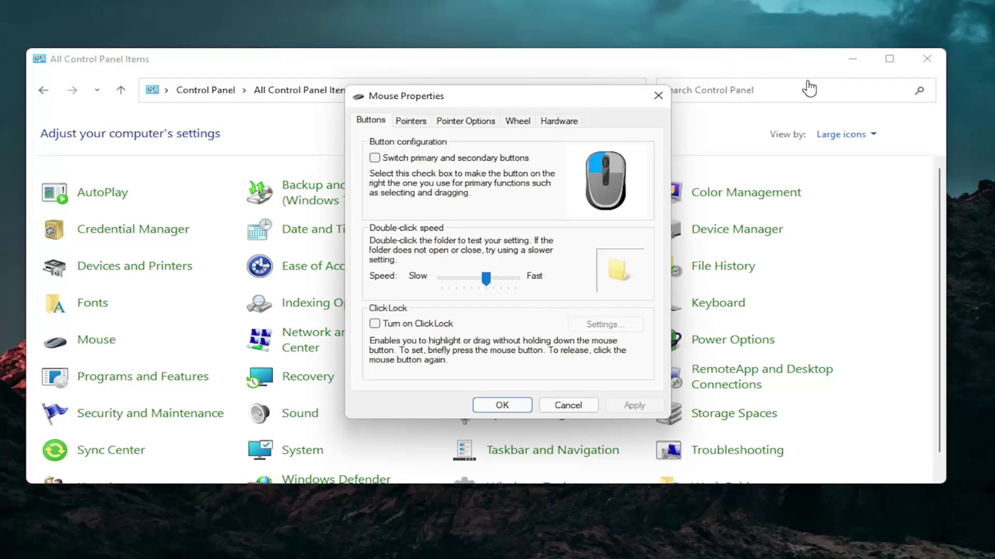
left_click(658, 96)
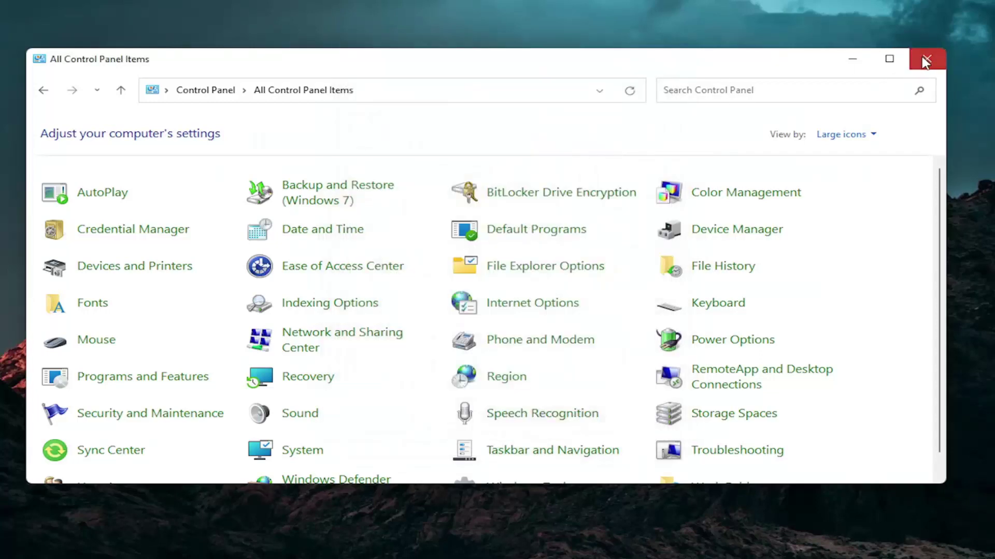
left_click(926, 61)
Search for "device manager", open Device Manager and expand the Mice and other pointing devices category
left_click(423, 544)
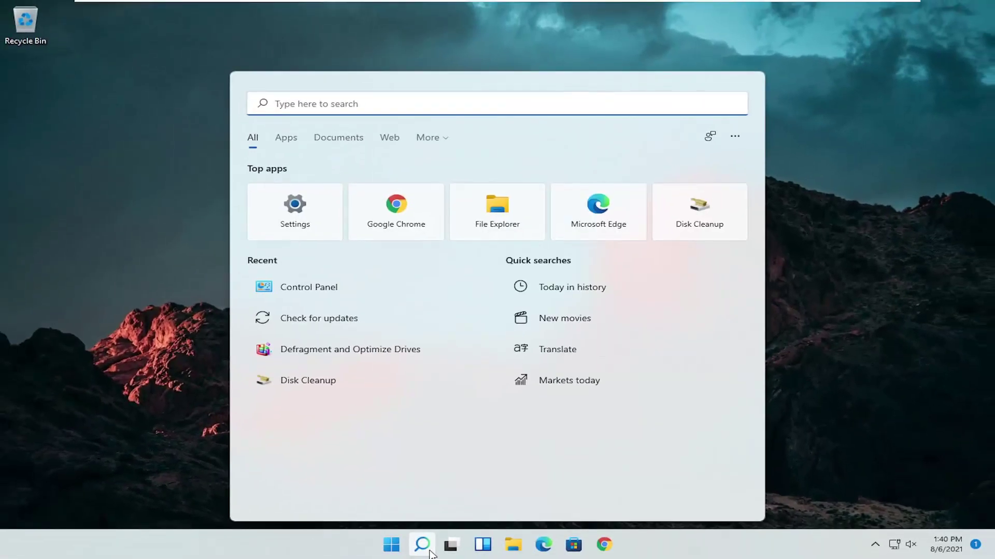
type("device ")
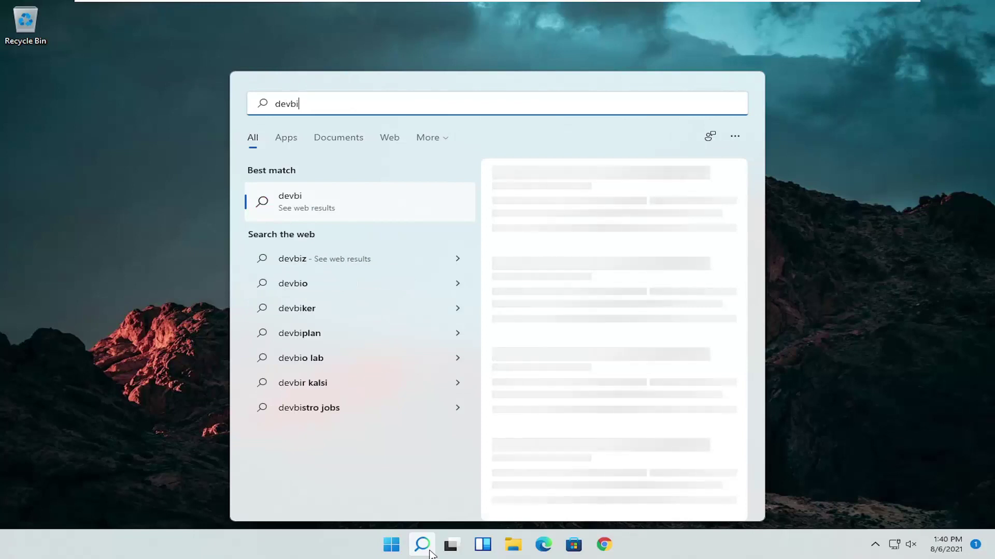
type("manager")
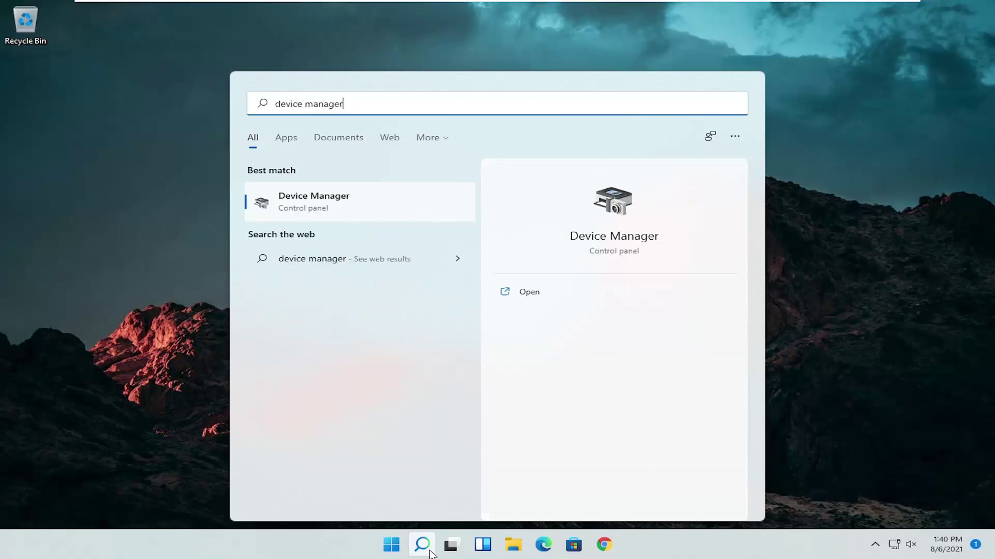
left_click(310, 200)
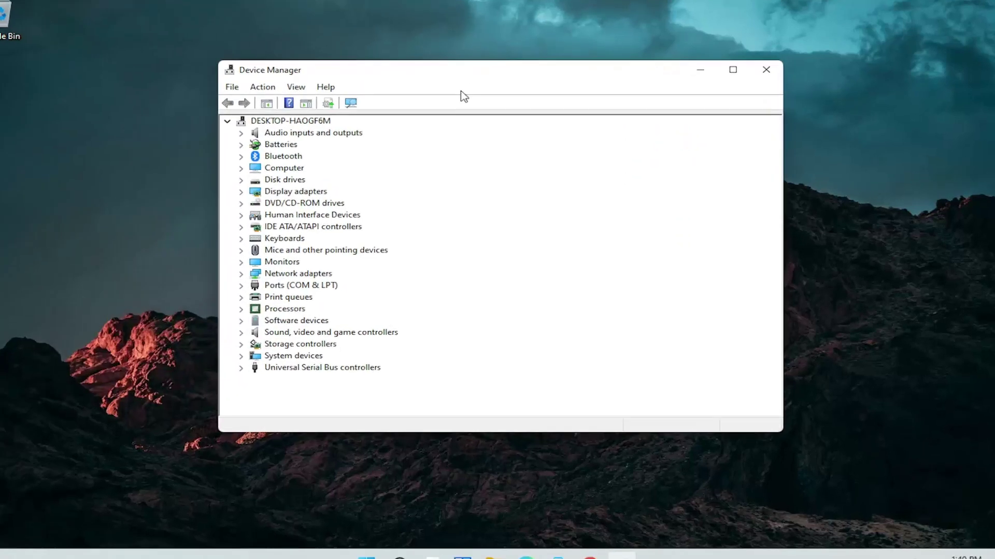
double_click(323, 250)
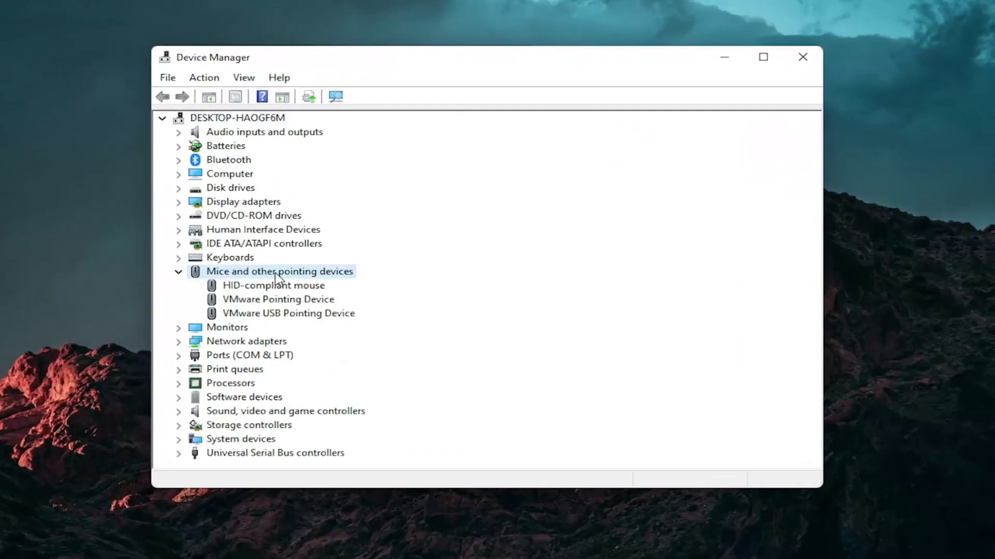
Update the HID-compliant mouse driver by installing HID-compliant mouse from the computer's list of available drivers, and close Device Manager
left_click(274, 288)
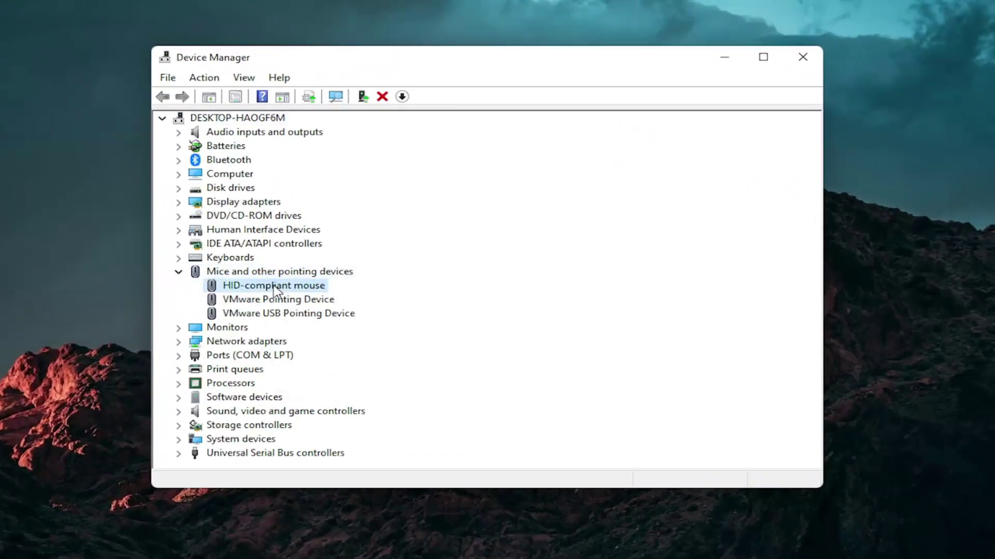
right_click(274, 288)
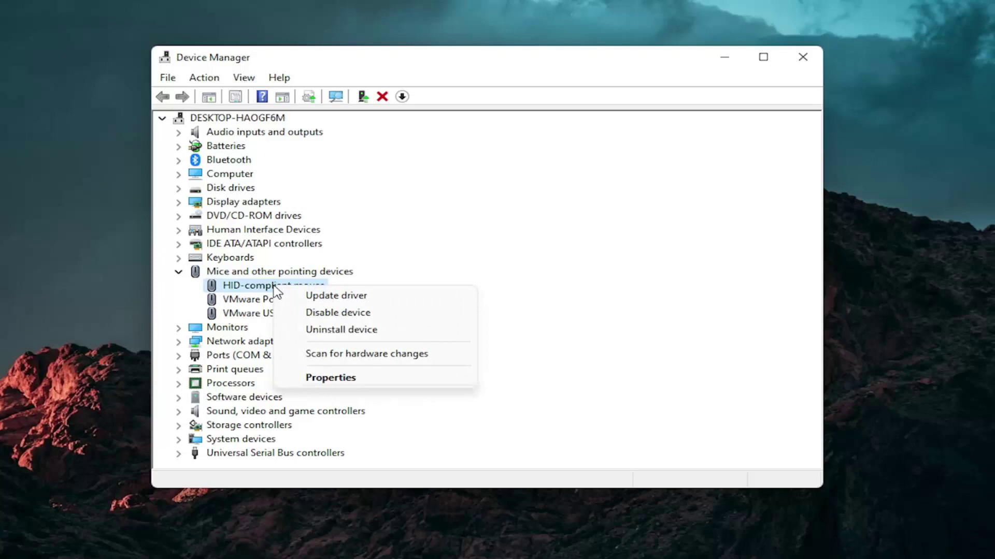
left_click(362, 298)
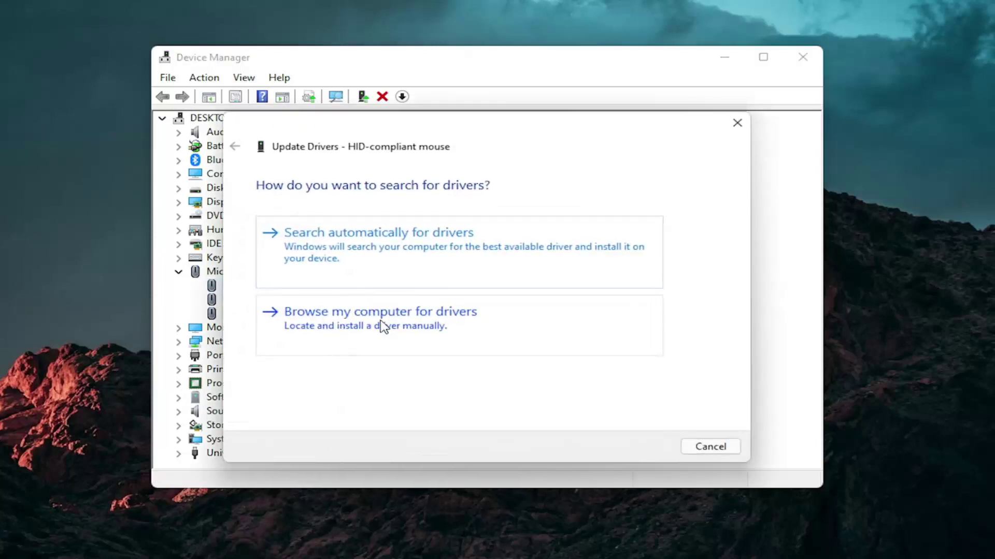
left_click(381, 325)
left_click(338, 361)
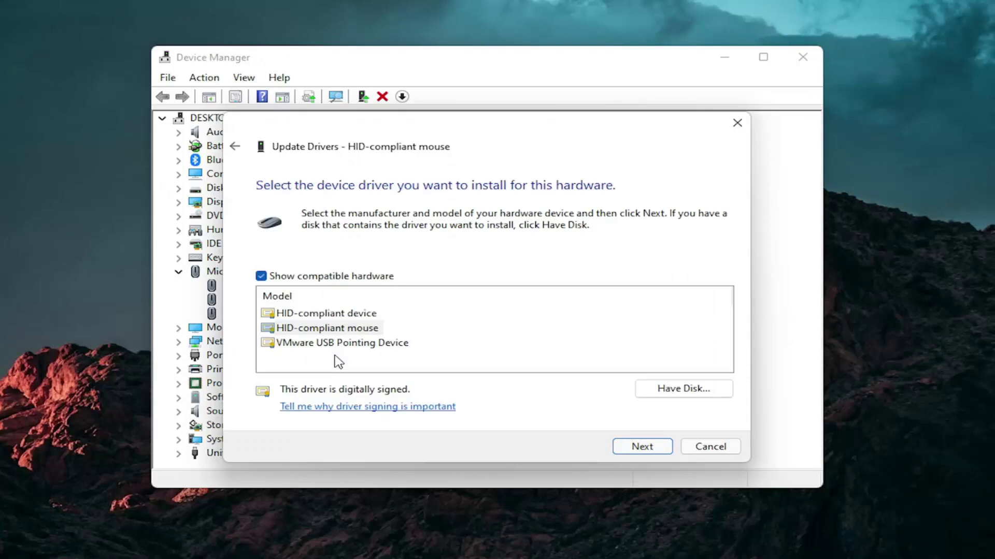
left_click(236, 147)
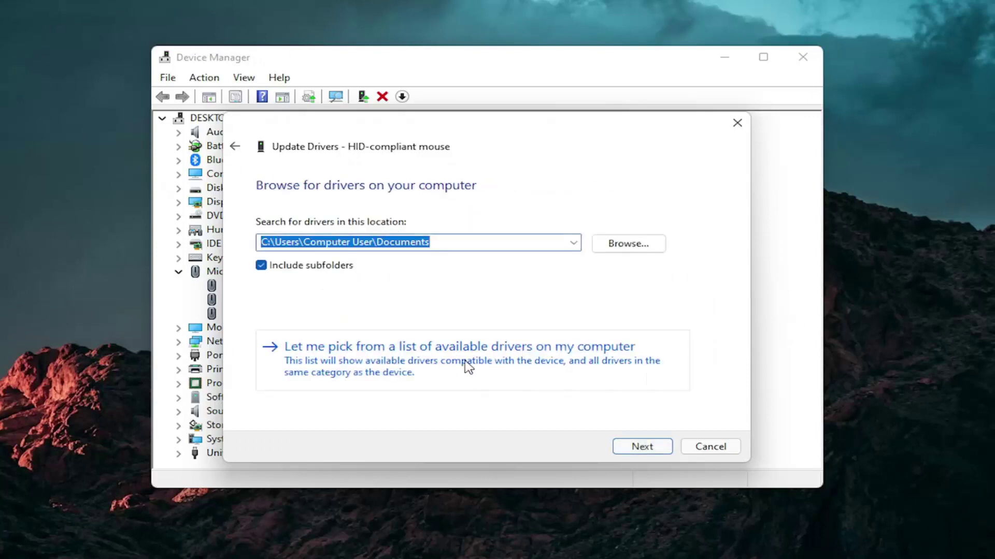
left_click(444, 351)
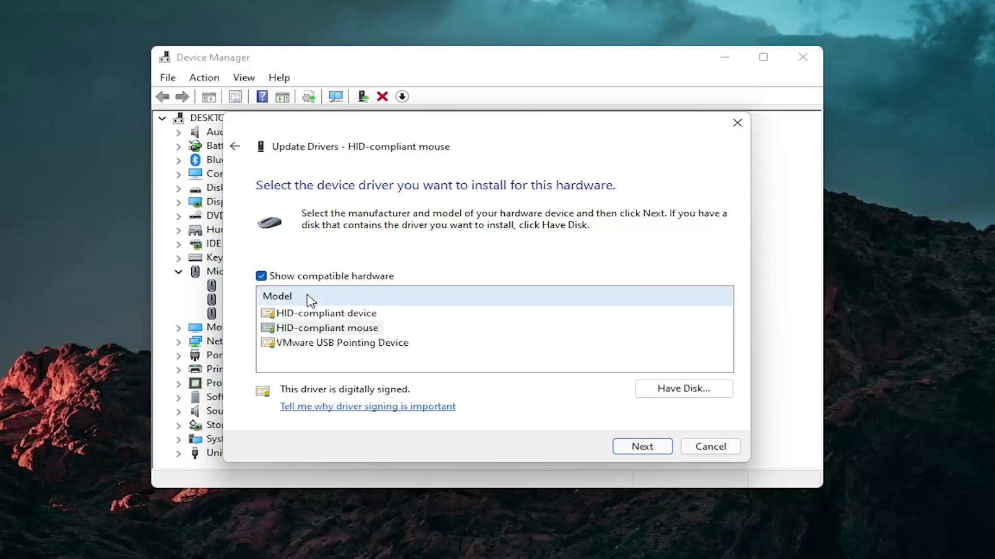
left_click(649, 447)
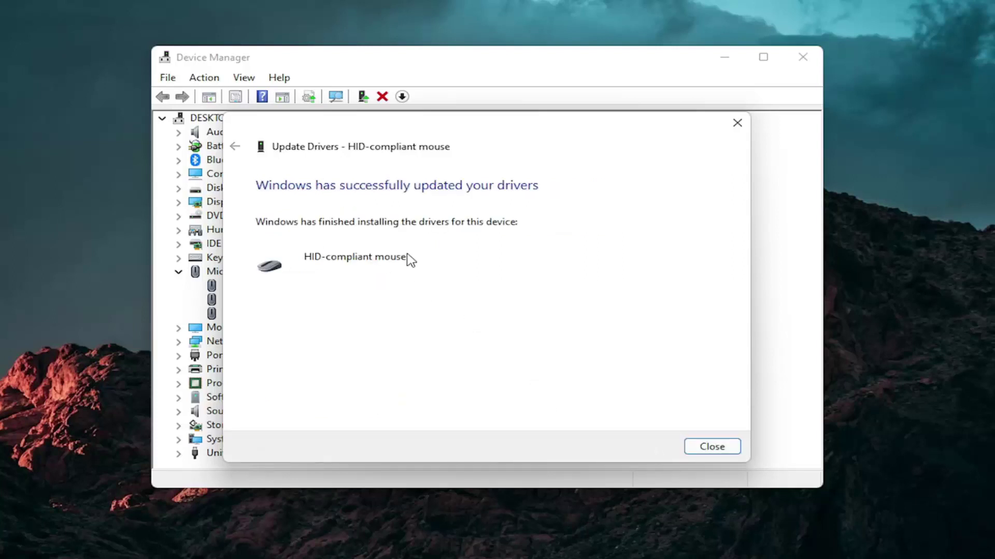
left_click(699, 446)
left_click(180, 271)
left_click(802, 57)
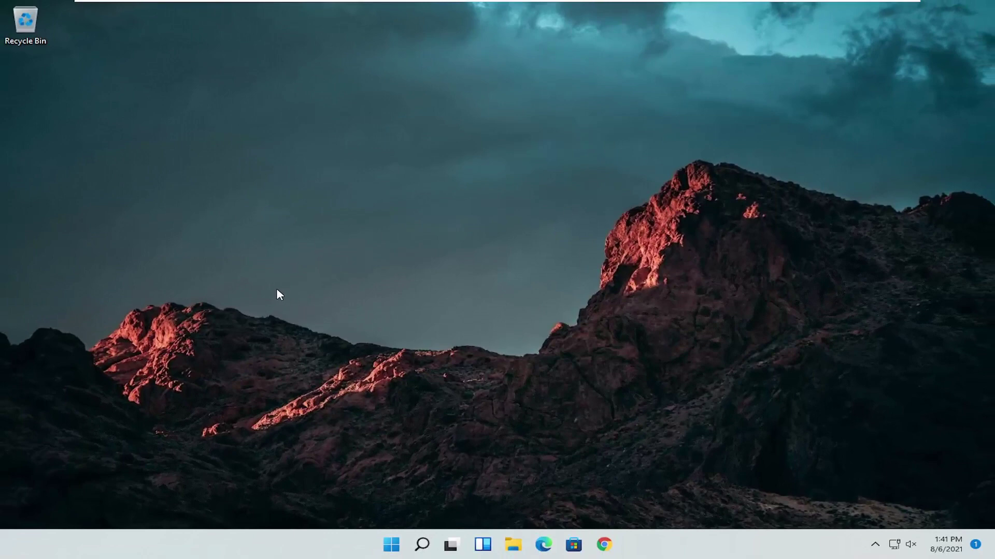
Search for "troubleshoot", open Troubleshoot settings and show the other troubleshooters
left_click(423, 544)
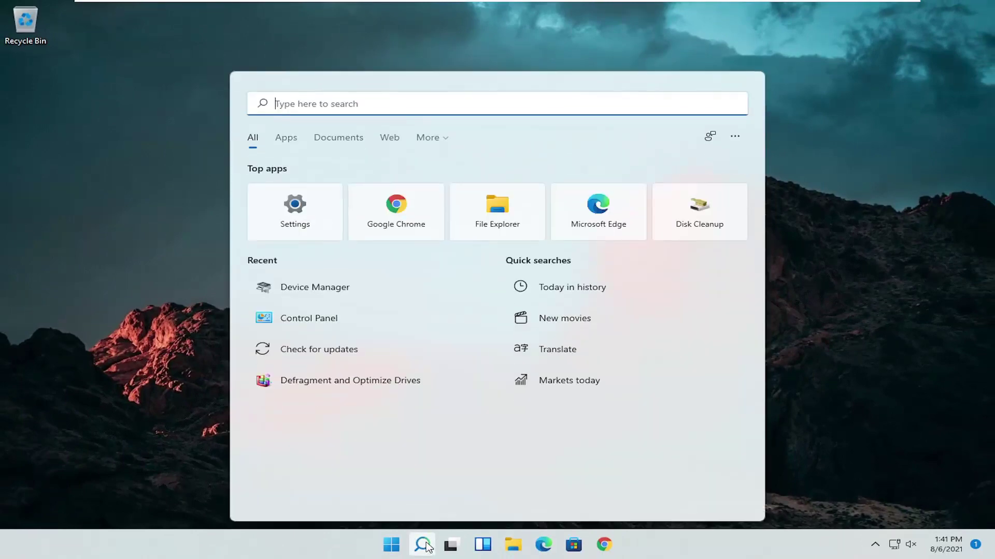
type("troub")
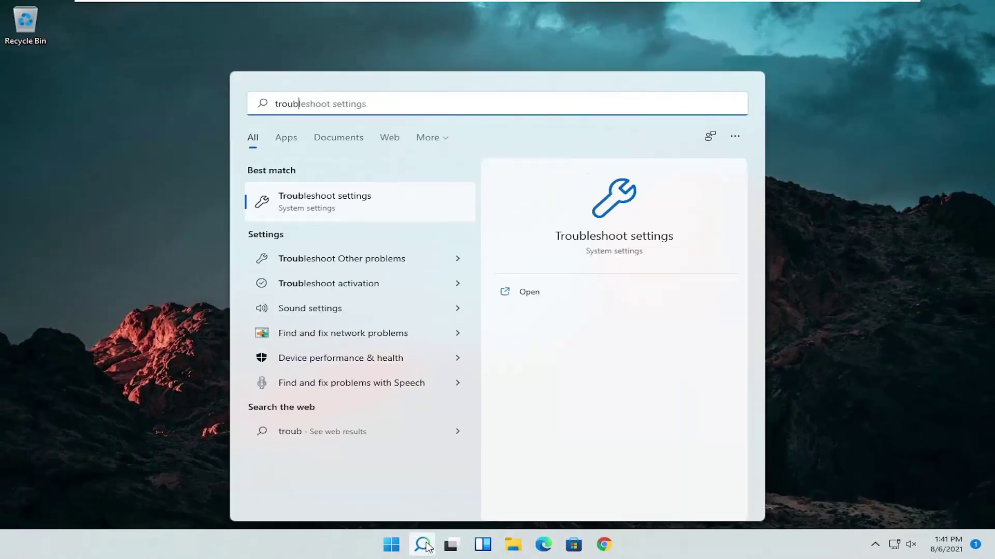
type("leshoot")
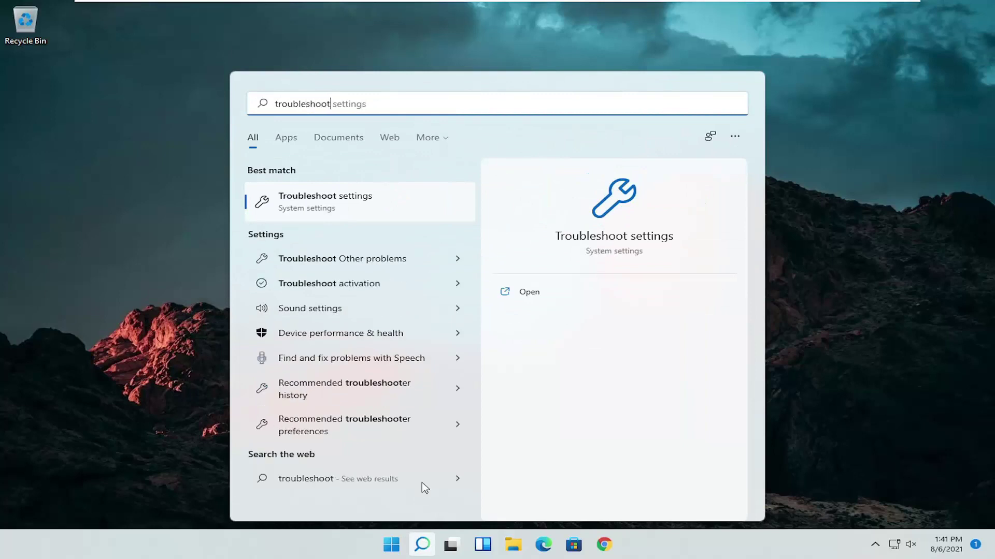
left_click(328, 200)
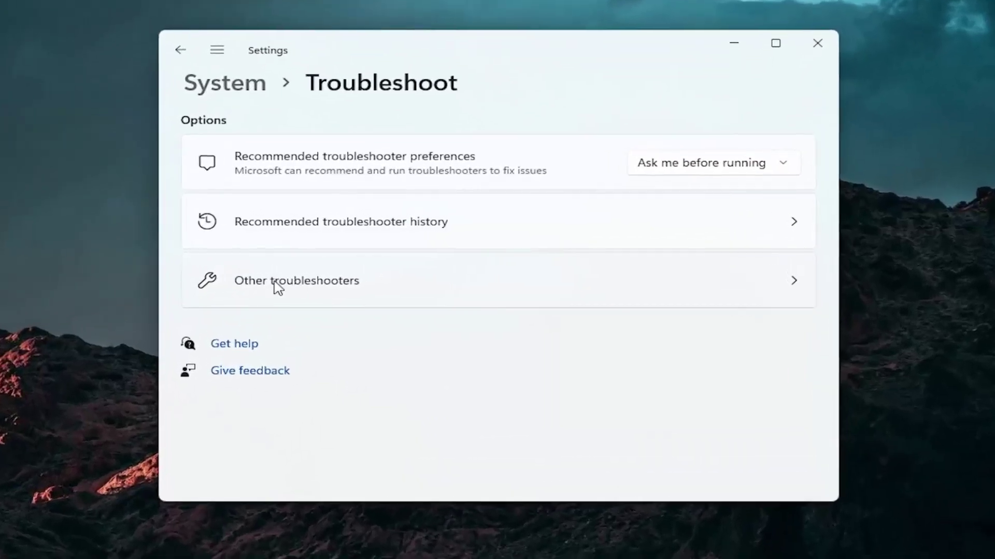
left_click(289, 285)
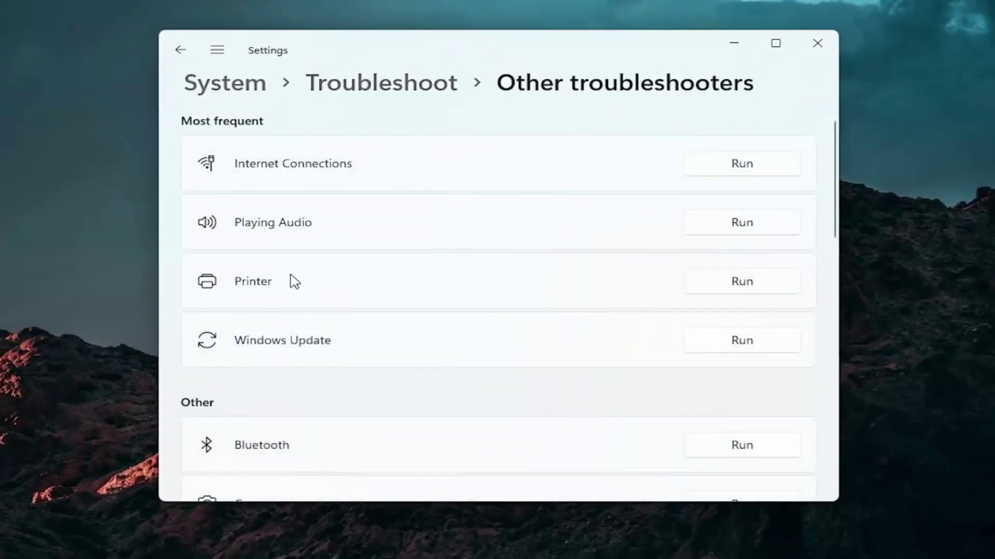
Run the Keyboard troubleshooter, and close it and Settings when it has completed
scroll(291, 282, "down", 3)
scroll(284, 281, "down", 2)
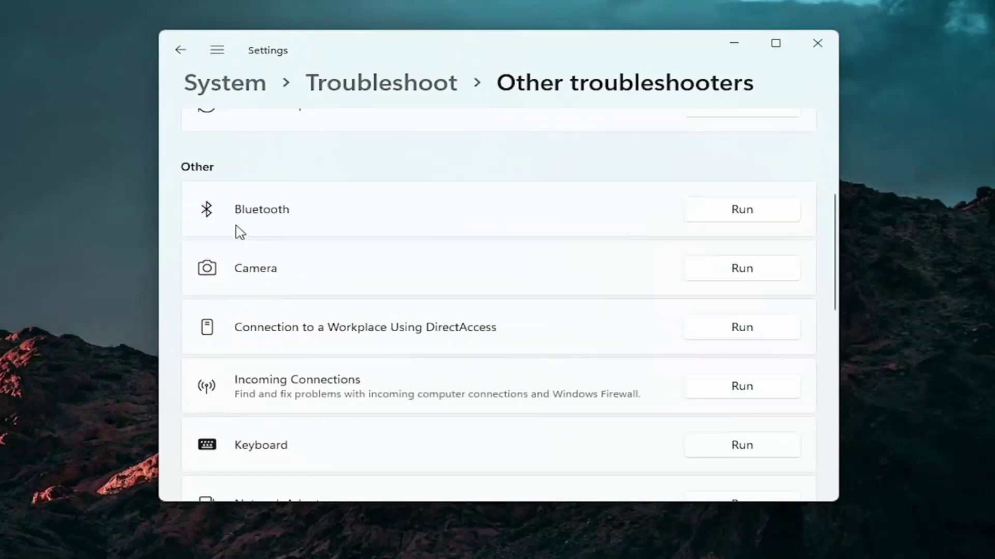
scroll(279, 264, "up", 1)
scroll(311, 311, "down", 1)
scroll(313, 312, "down", 2)
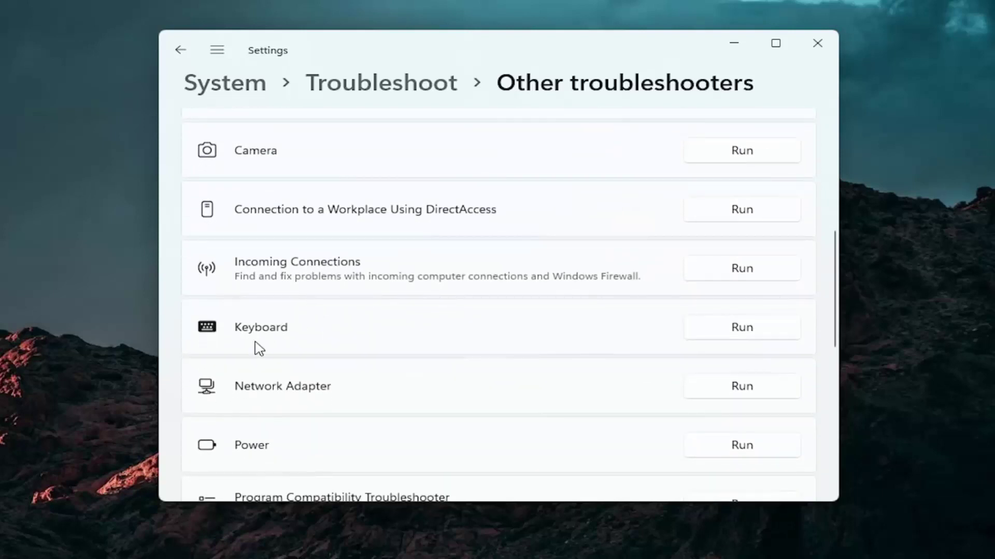
left_click(740, 327)
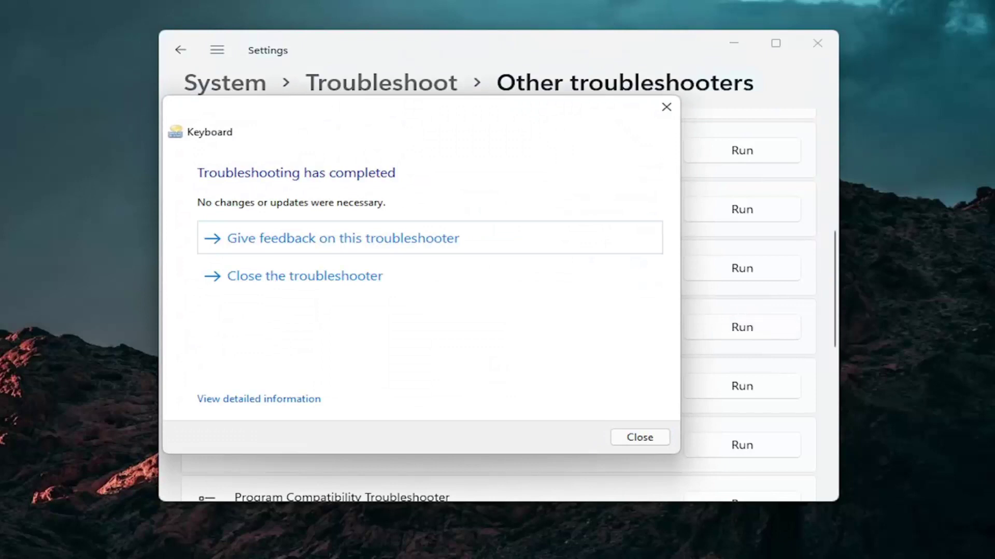
left_click(667, 107)
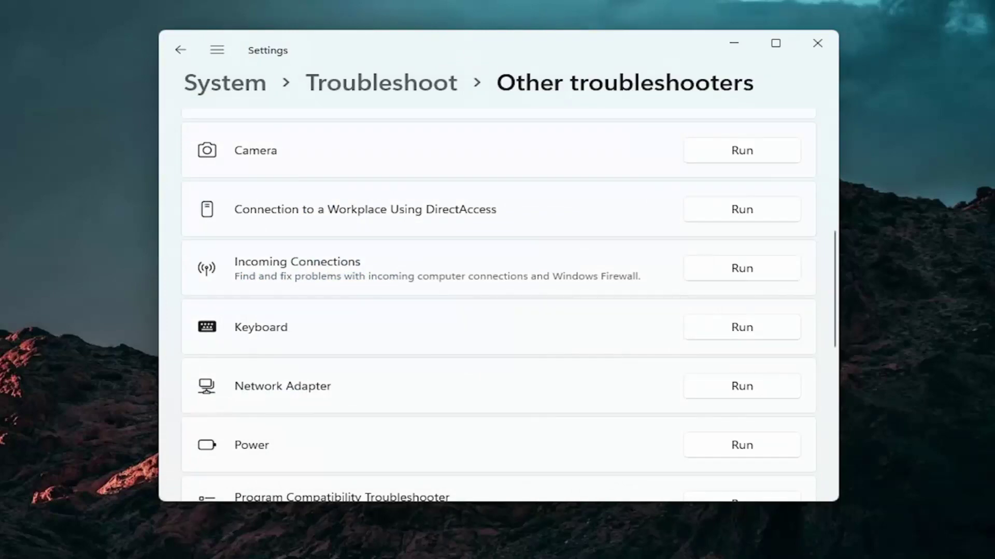
left_click(822, 42)
Search for "cmd" and open Command Prompt as administrator, allowing it to make changes to the device
mouse_move(424, 545)
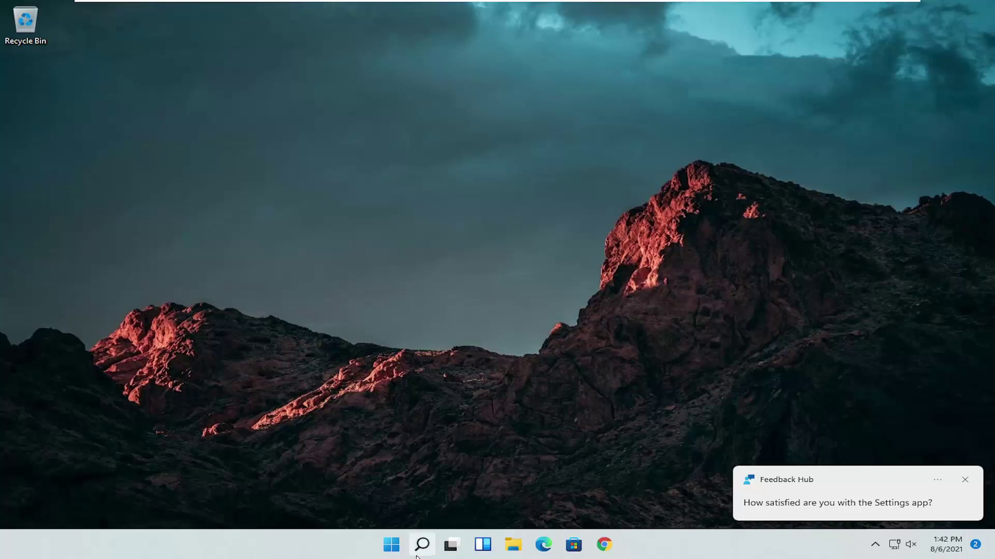
left_click(418, 552)
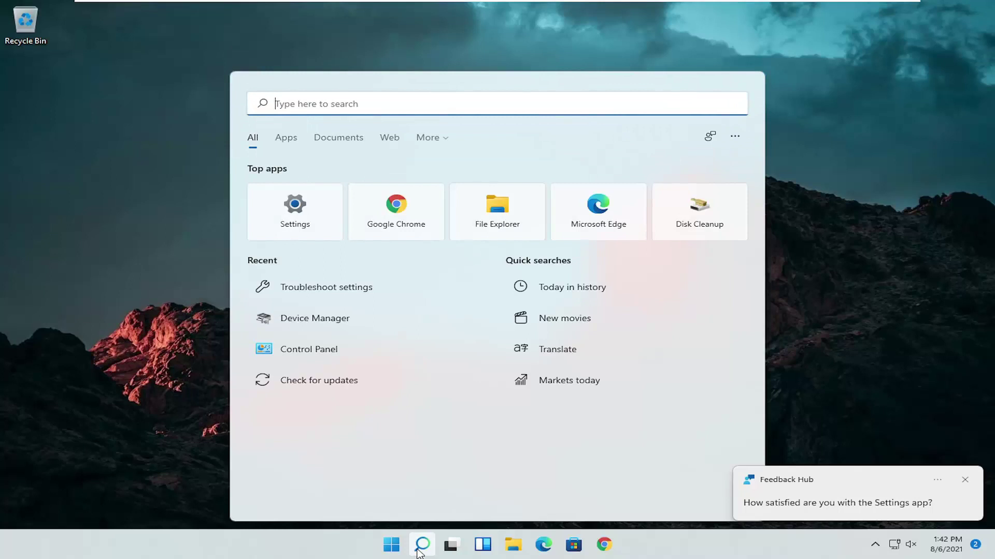
type("cmd")
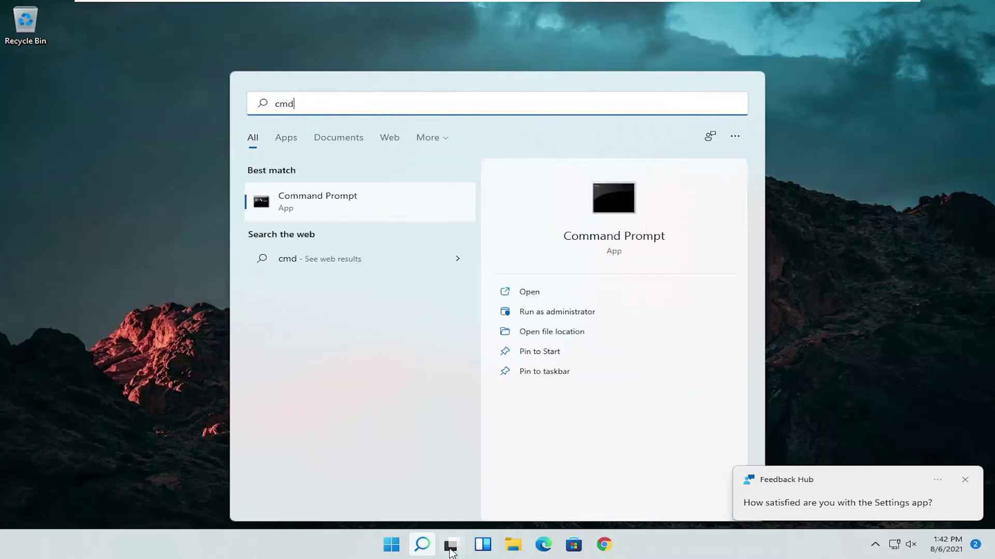
right_click(295, 201)
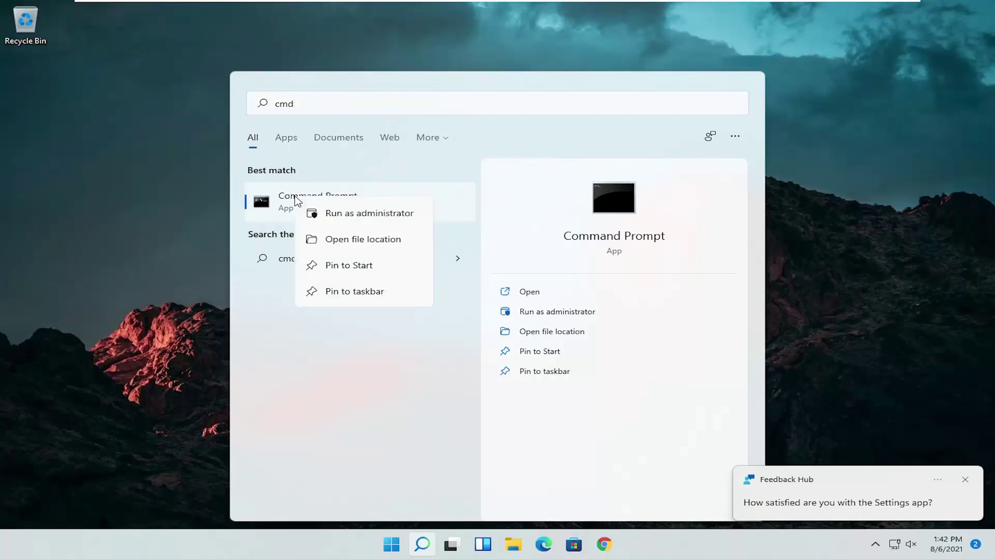
left_click(339, 215)
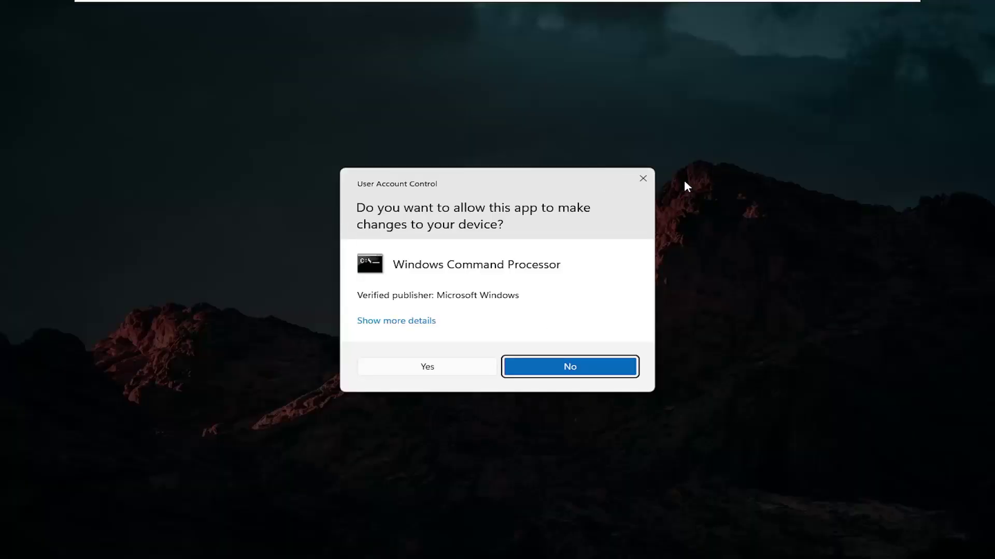
left_click(421, 369)
left_click_drag(395, 52, 519, 95)
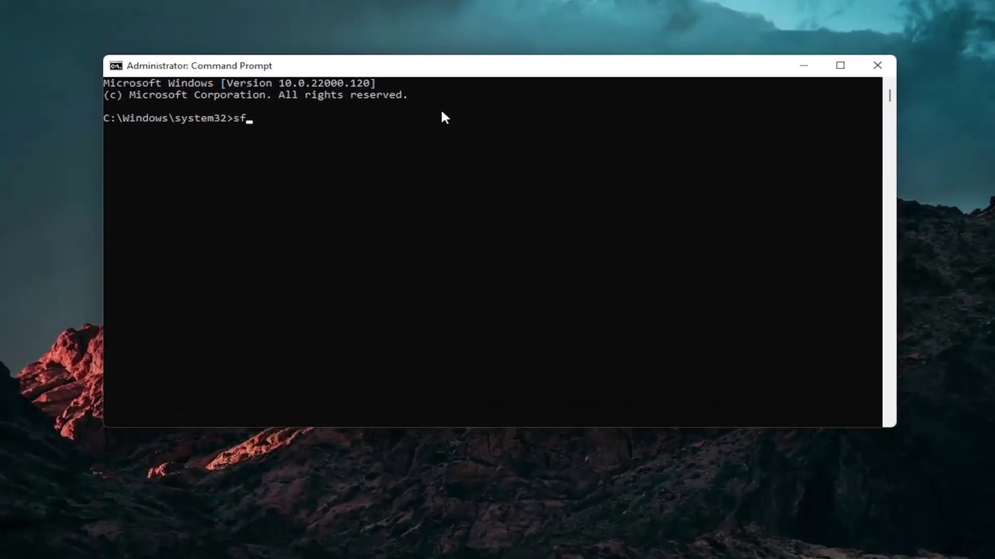
Run sfc /scannow to scan the system files, and close Command Prompt when the scan is complete
type("sfc /scannow")
key("Return")
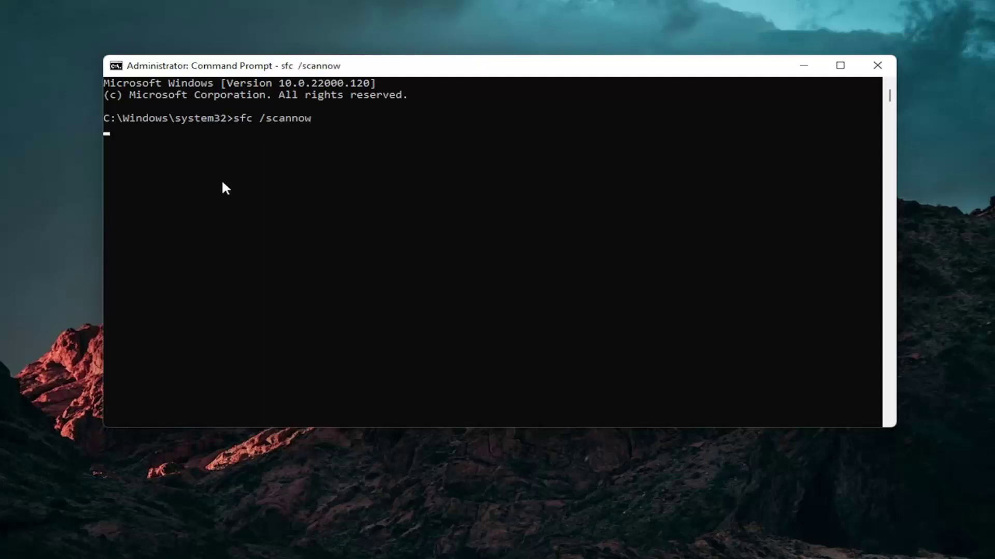
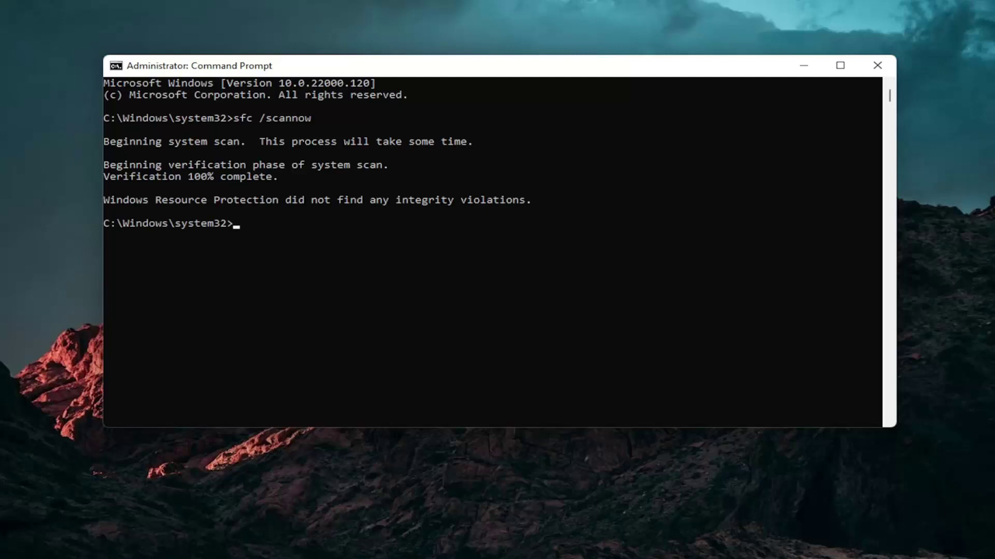
left_click(877, 66)
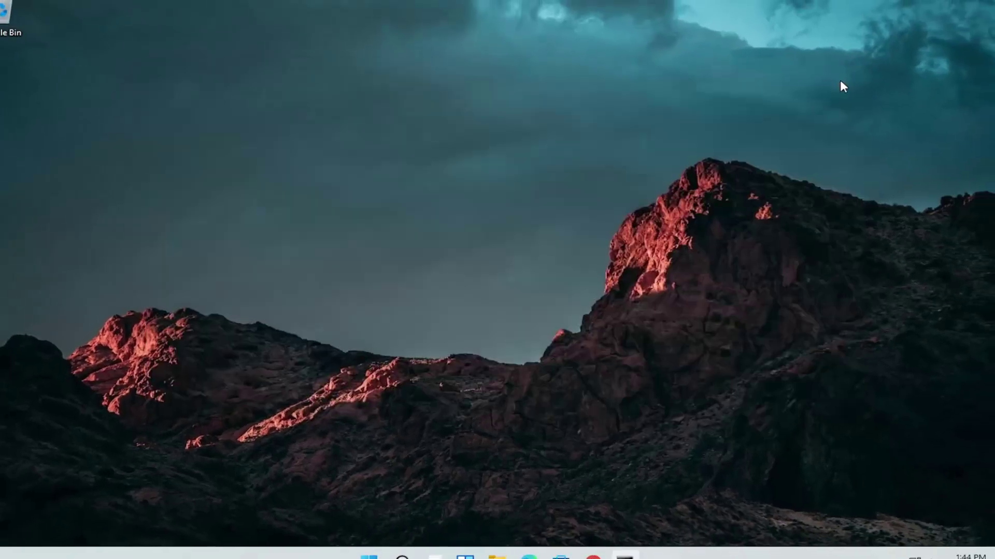
Restart the computer
right_click(368, 557)
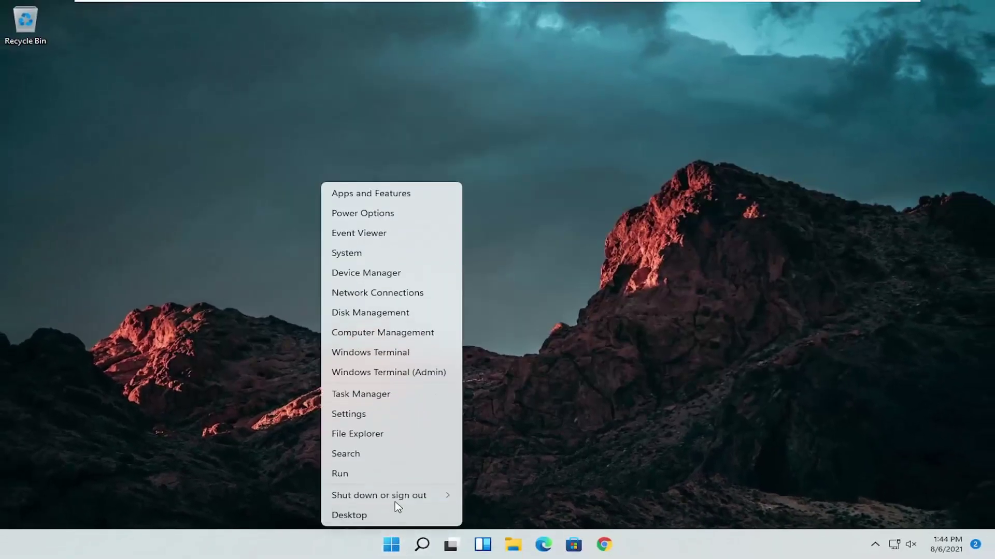
mouse_move(398, 496)
left_click(479, 516)
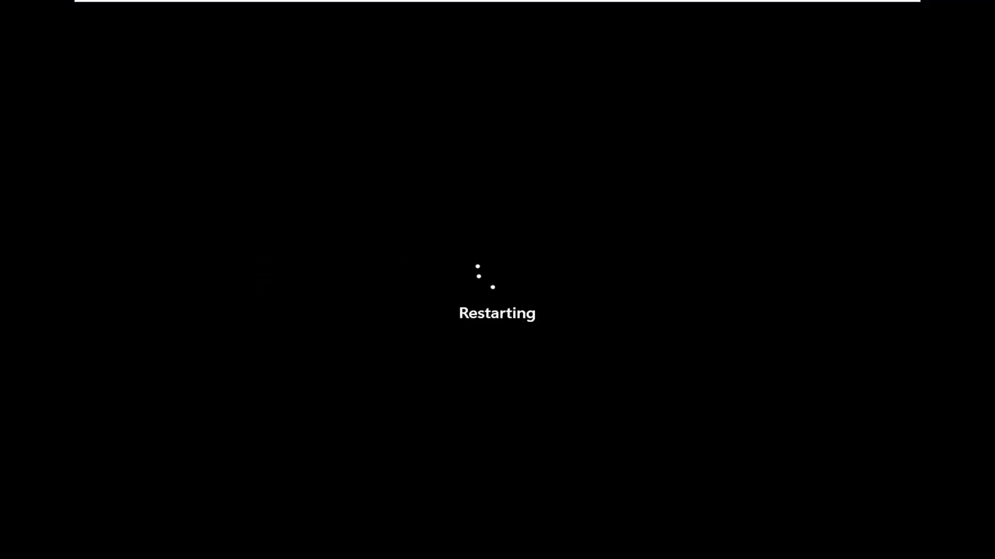